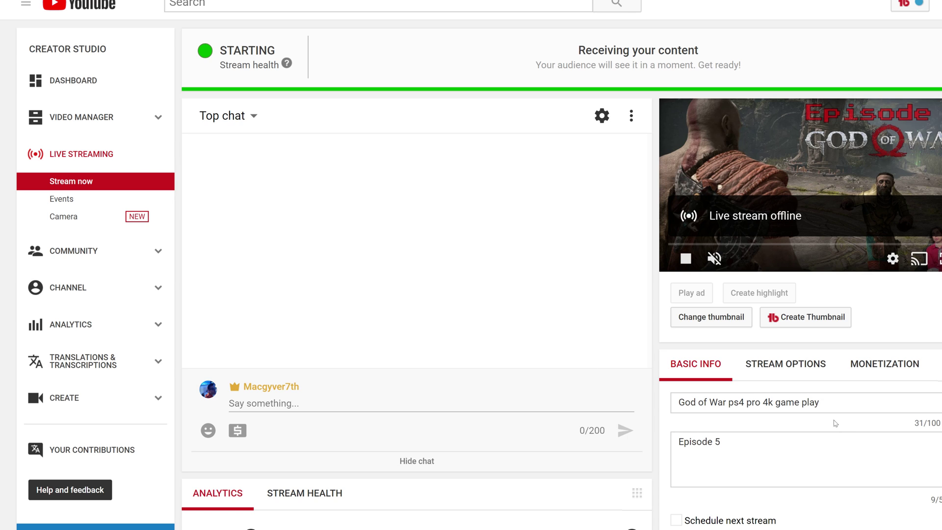
Select the 'God of War ps4 pro 4k game play' title and scroll the Live Dashboard to its advanced settings.
left_click_drag(837, 399, 568, 387)
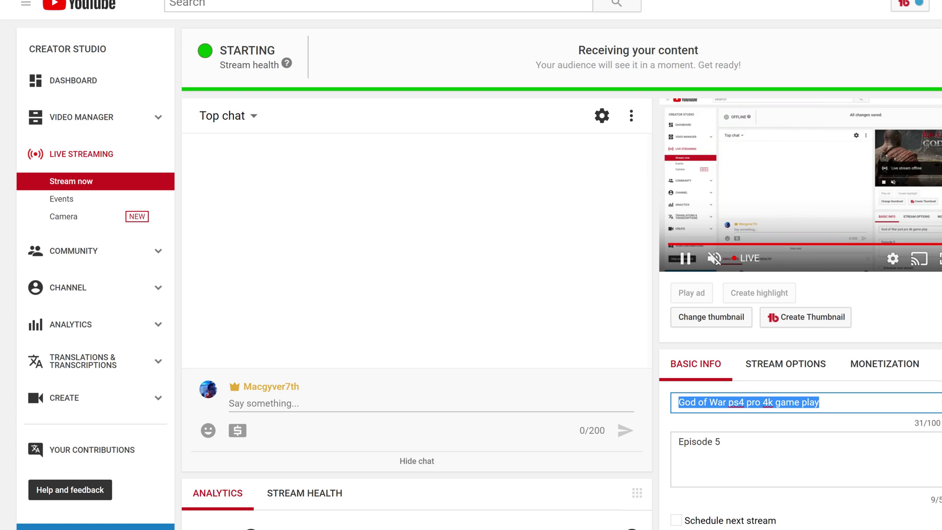
scroll(471, 265, "down", 1)
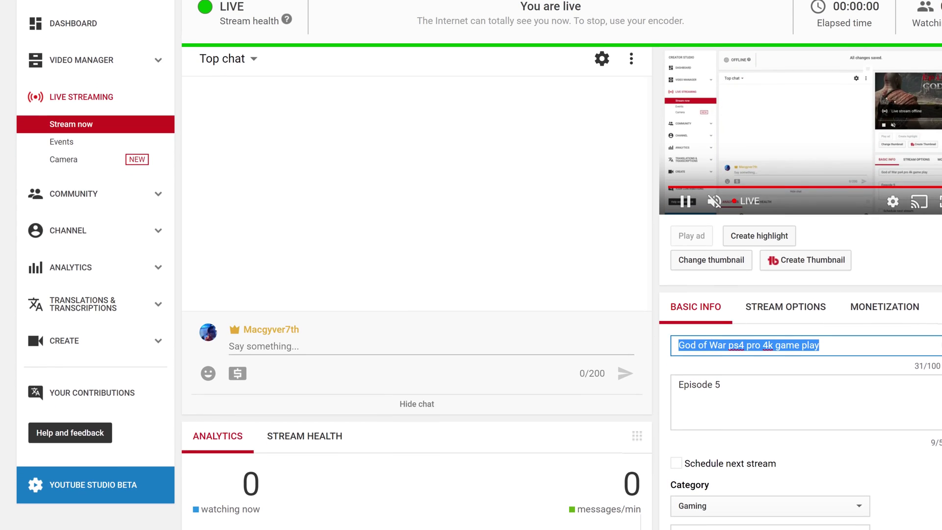
scroll(471, 265, "down", 1)
scroll(844, 419, "down", 1)
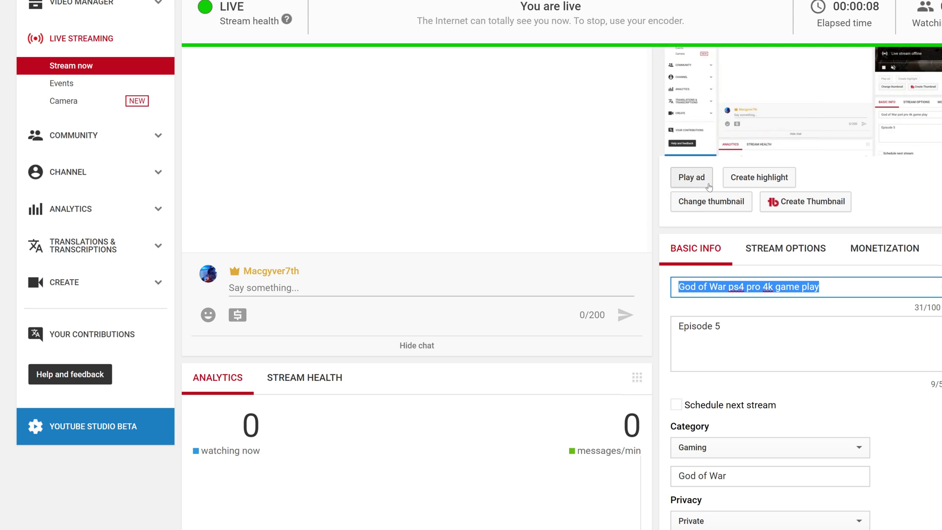
scroll(707, 236, "up", 2)
scroll(713, 263, "up", 1)
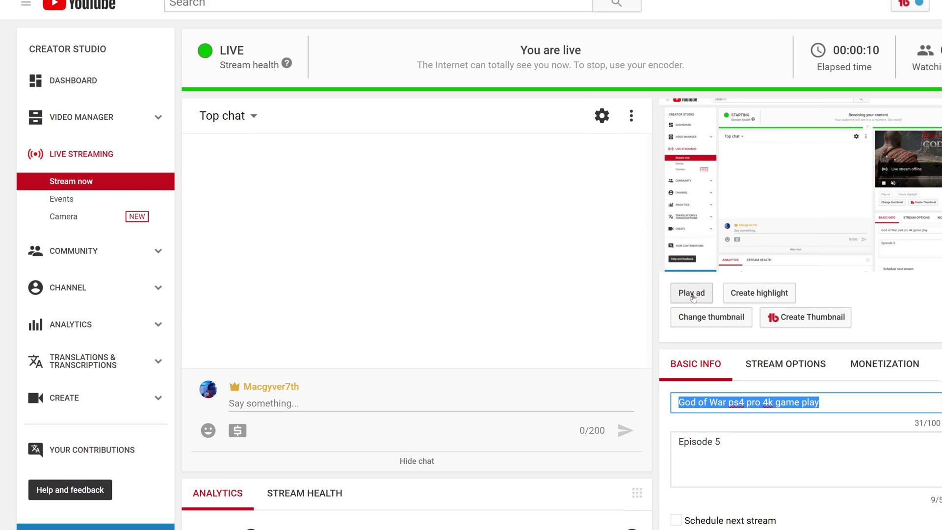
scroll(714, 427, "down", 4)
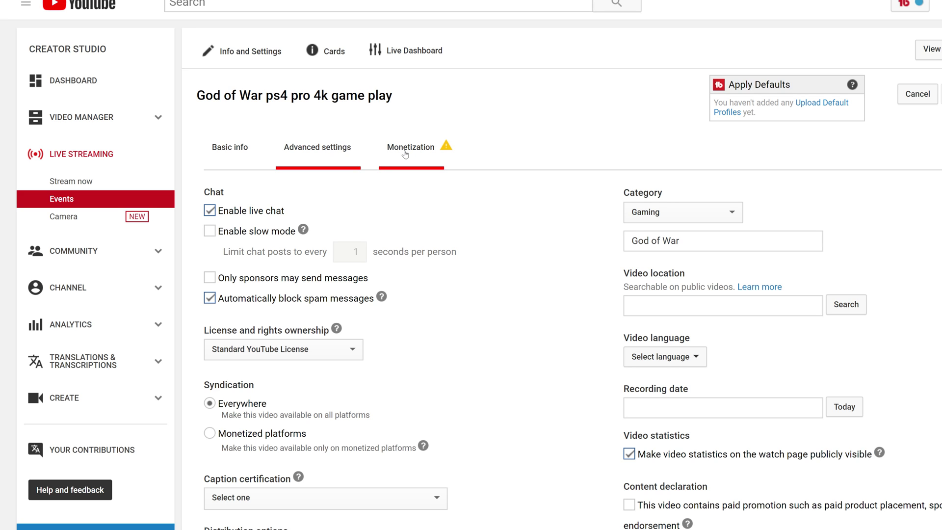
Switch to the event's Monetization tab to see its limited ads status.
left_click(405, 155)
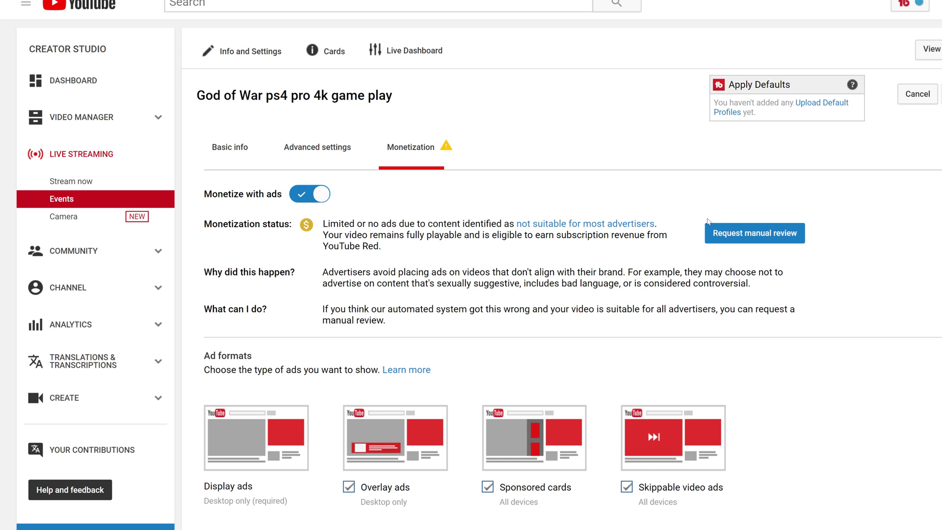
Request a manual review, confirming the video is suitable for all advertisers, and submit it.
left_click(746, 233)
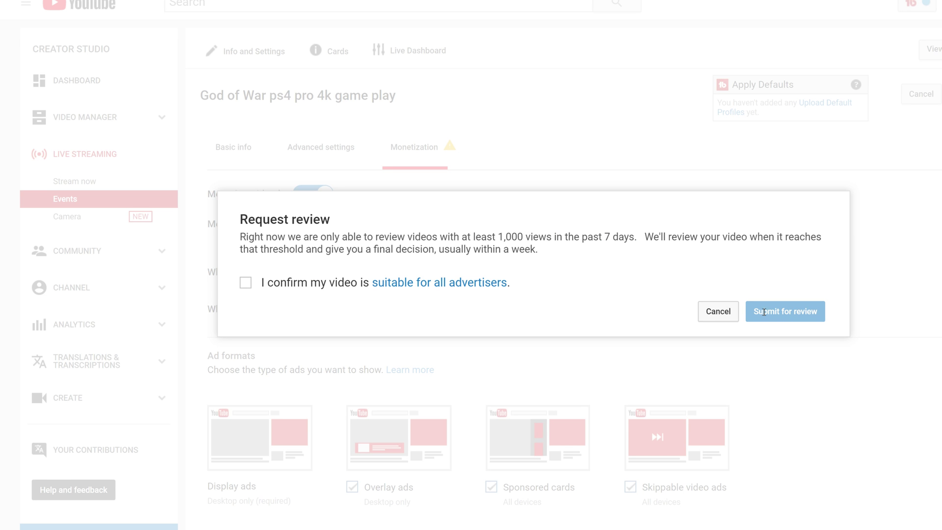
left_click(245, 282)
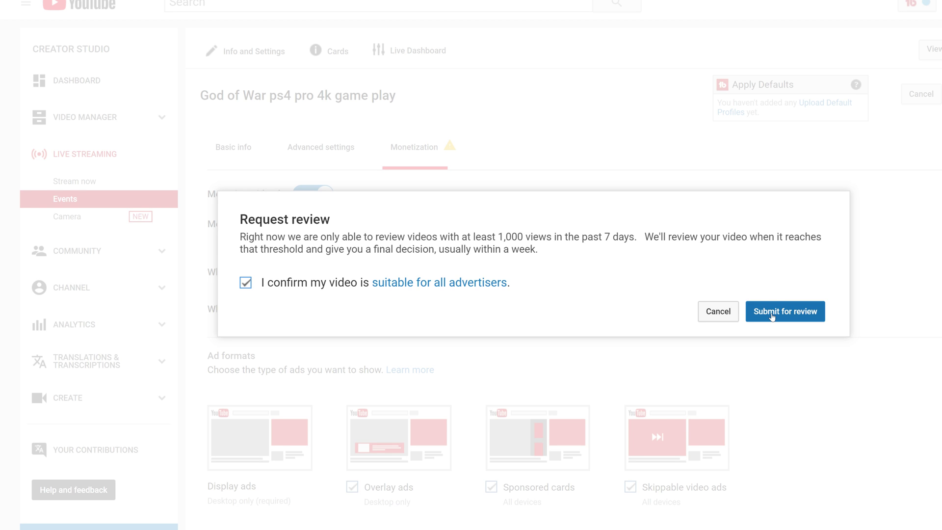
left_click(772, 316)
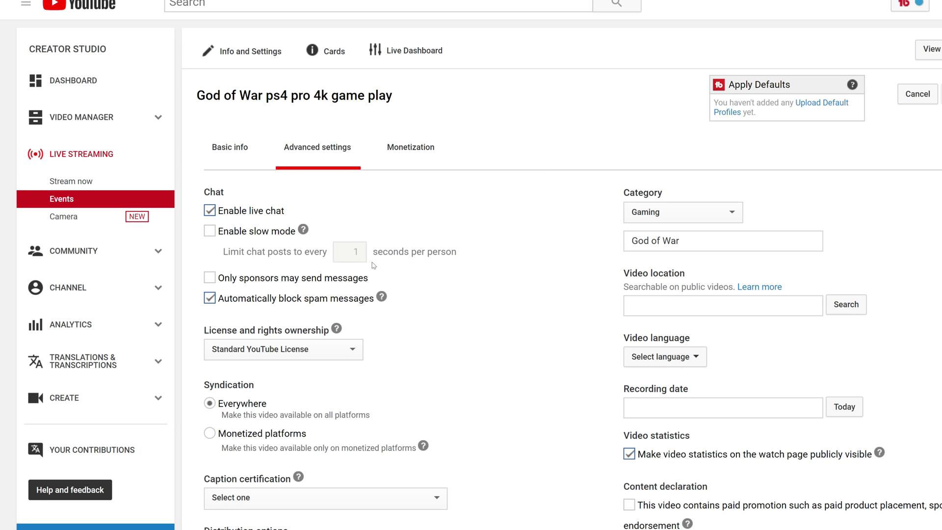
left_click(407, 148)
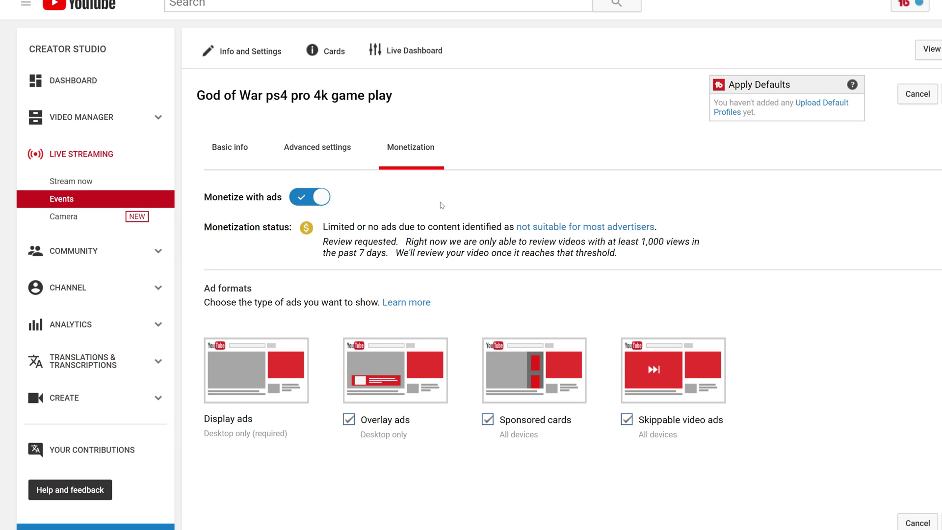
left_click(315, 154)
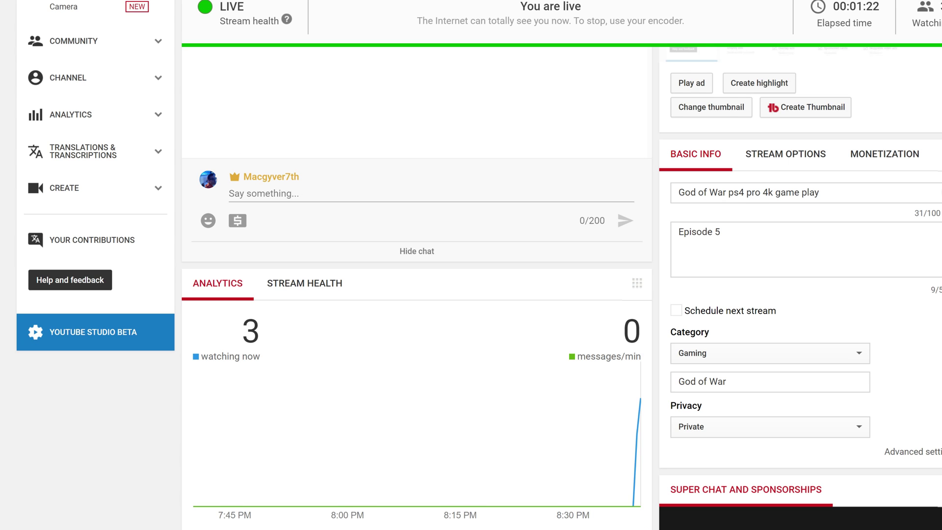
Scroll through the live control room to check viewers and elapsed stream time.
scroll(686, 210, "up", 3)
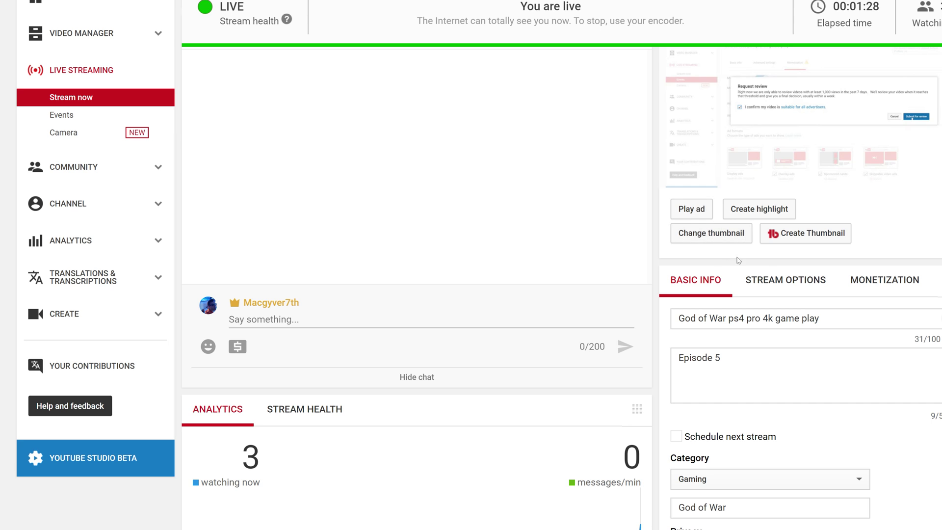
scroll(678, 373, "down", 3)
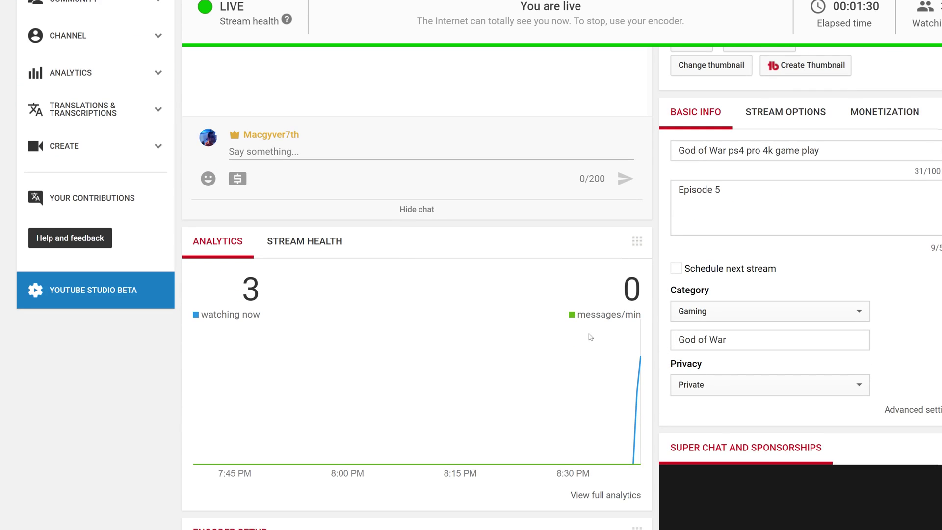
scroll(589, 334, "up", 2)
scroll(770, 236, "up", 2)
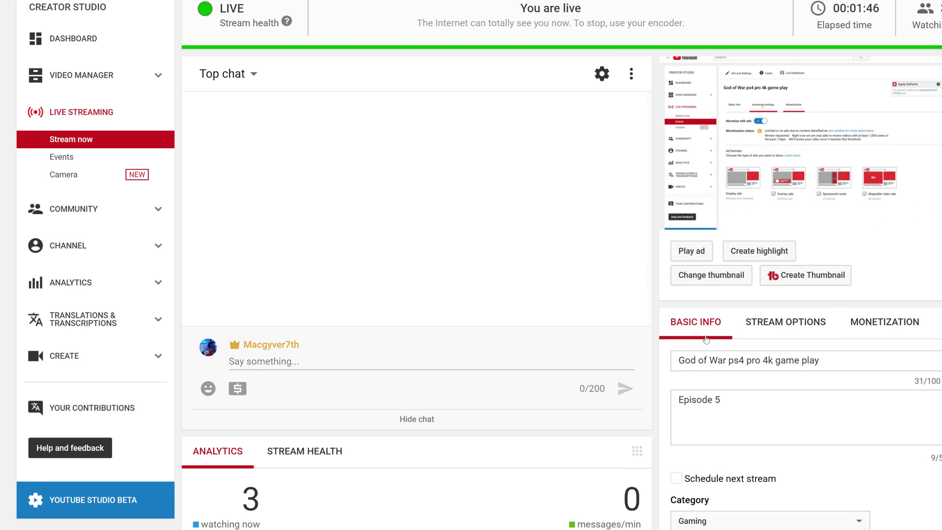
scroll(717, 353, "down", 2)
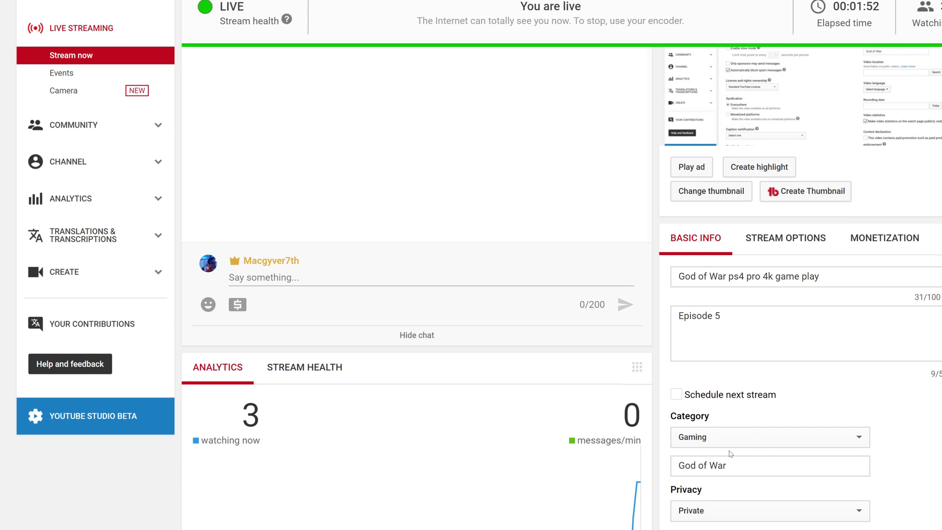
scroll(729, 452, "down", 1)
scroll(730, 452, "down", 1)
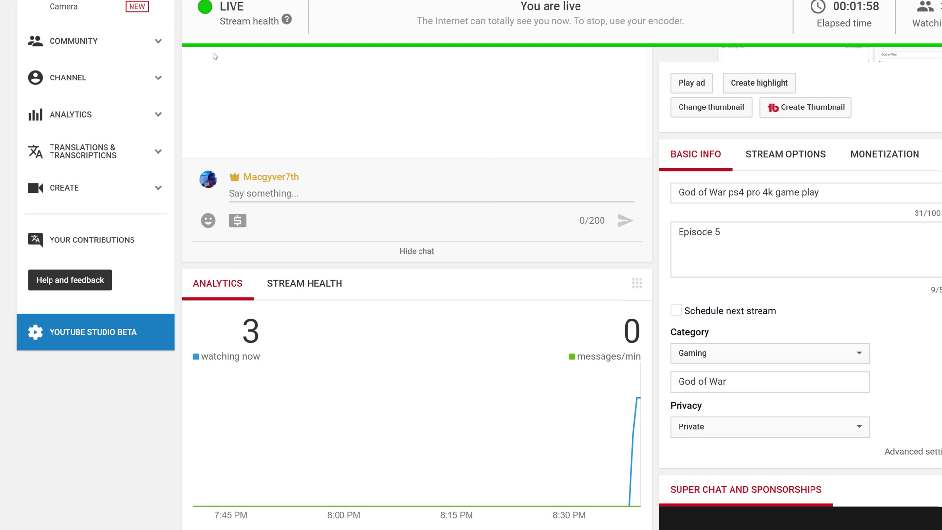
scroll(213, 56, "up", 5)
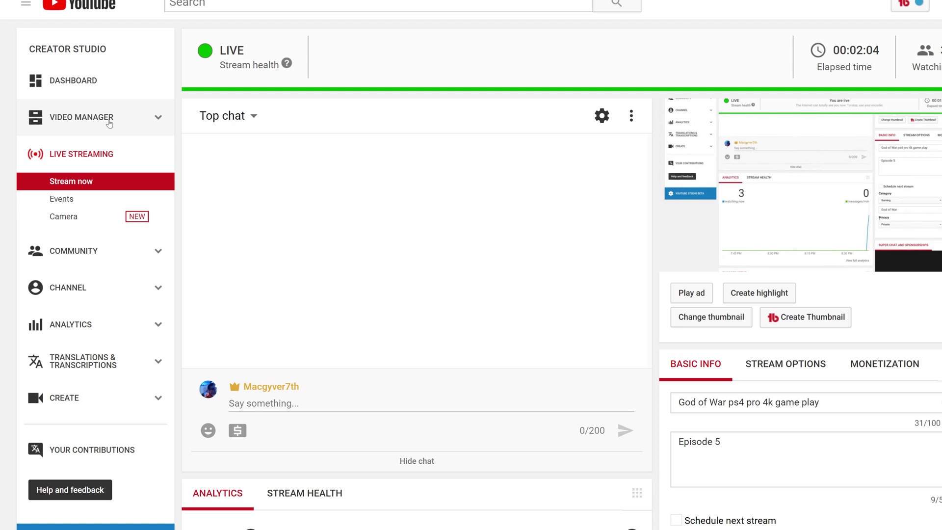
Open the Video Manager's Videos list and scroll through all uploaded videos.
left_click(109, 123)
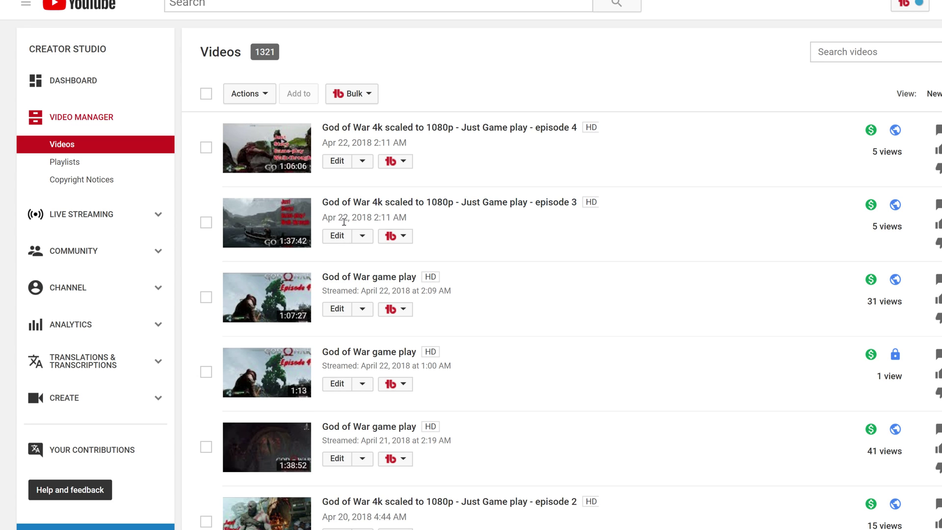
scroll(345, 226, "down", 3)
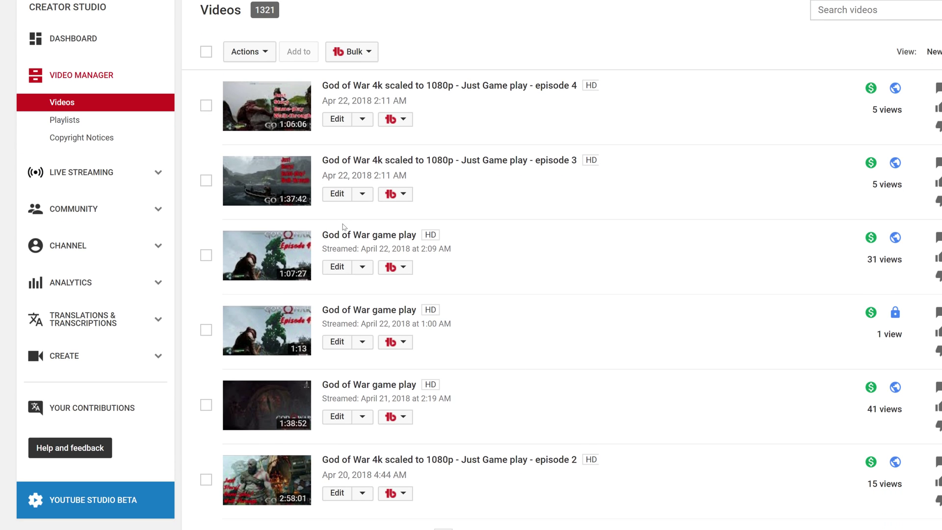
scroll(341, 230, "down", 3)
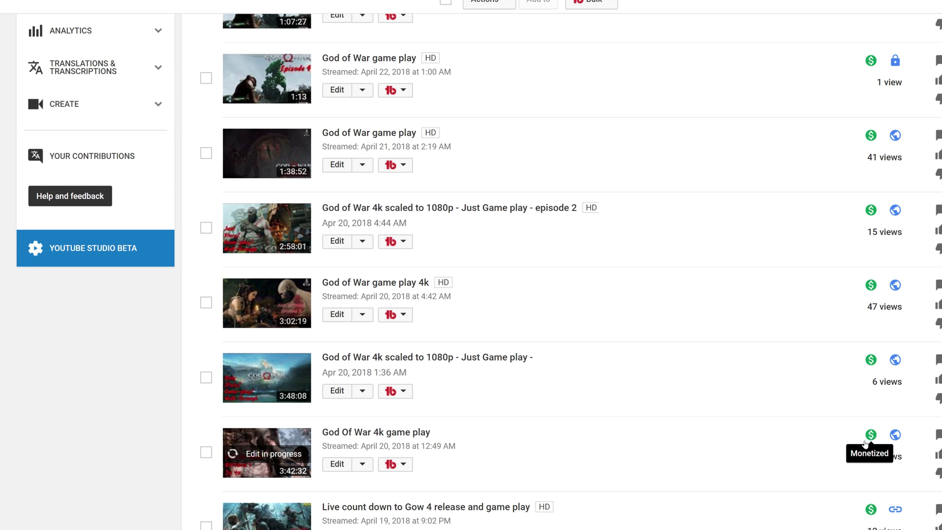
scroll(765, 451, "down", 3)
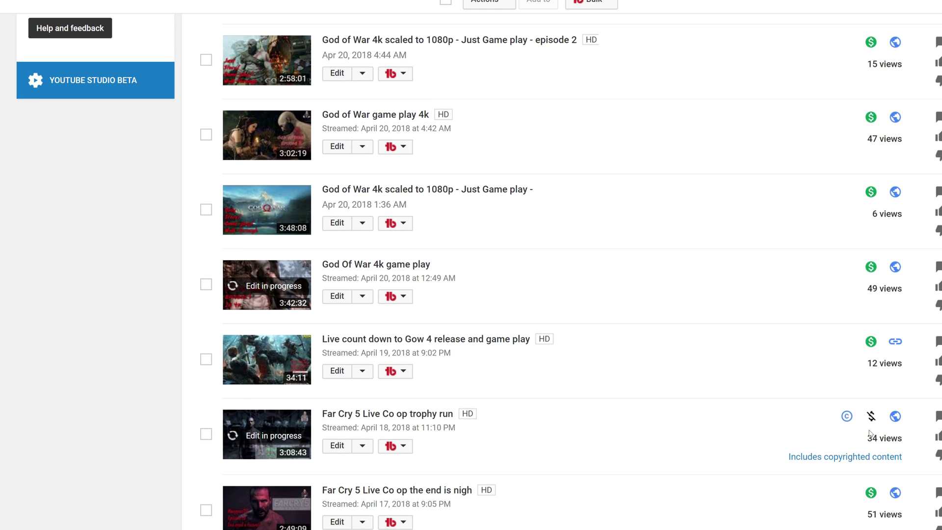
scroll(720, 425, "down", 2)
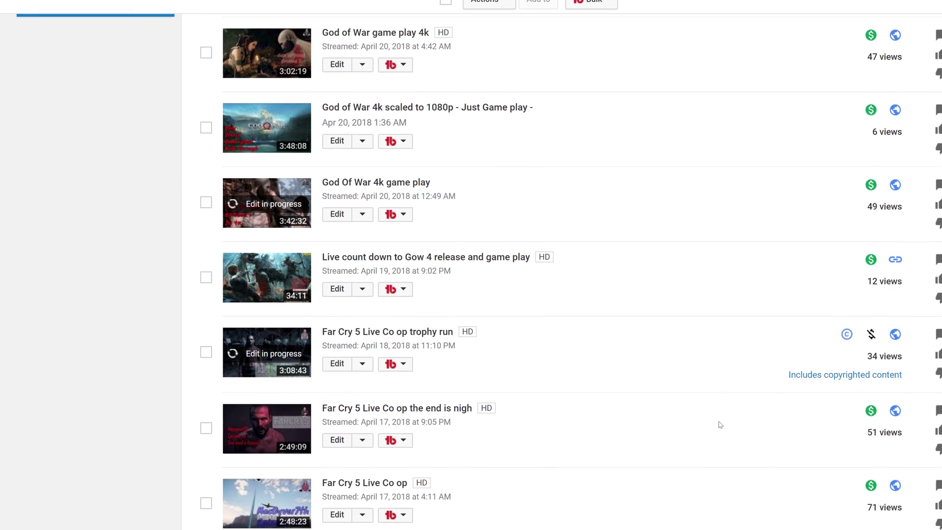
scroll(720, 425, "down", 5)
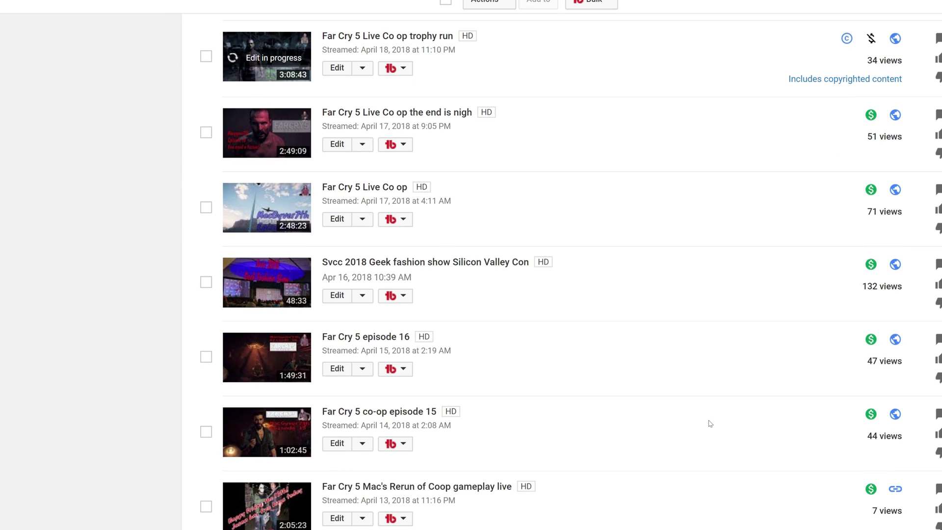
scroll(711, 423, "down", 4)
scroll(713, 424, "up", 1)
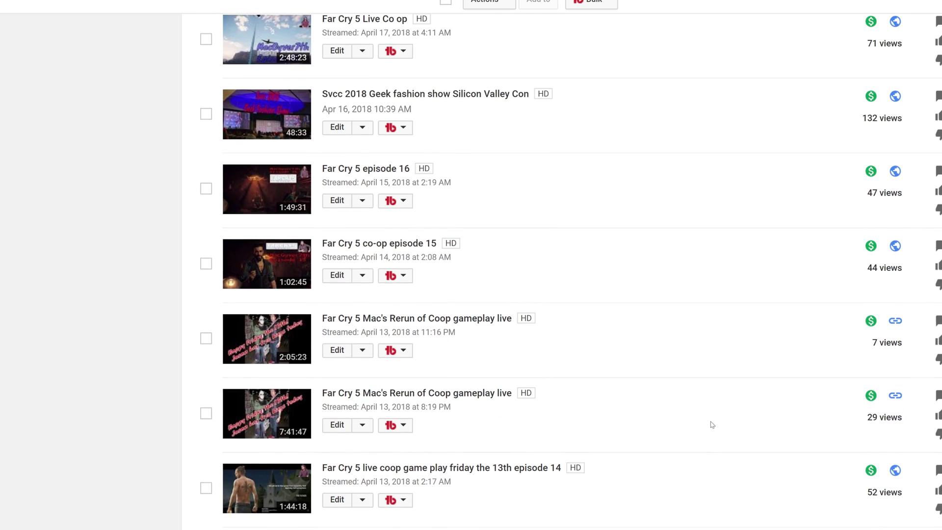
scroll(712, 425, "up", 2)
scroll(710, 426, "down", 4)
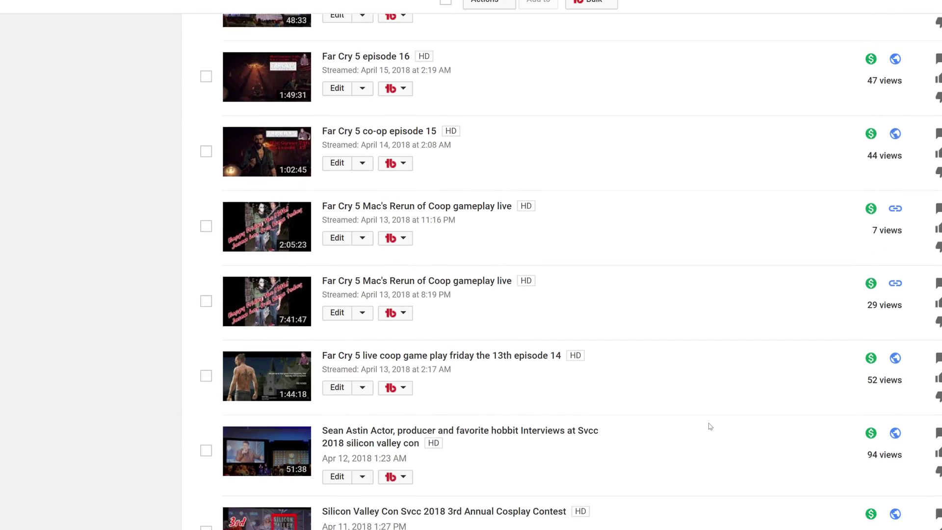
scroll(710, 426, "down", 8)
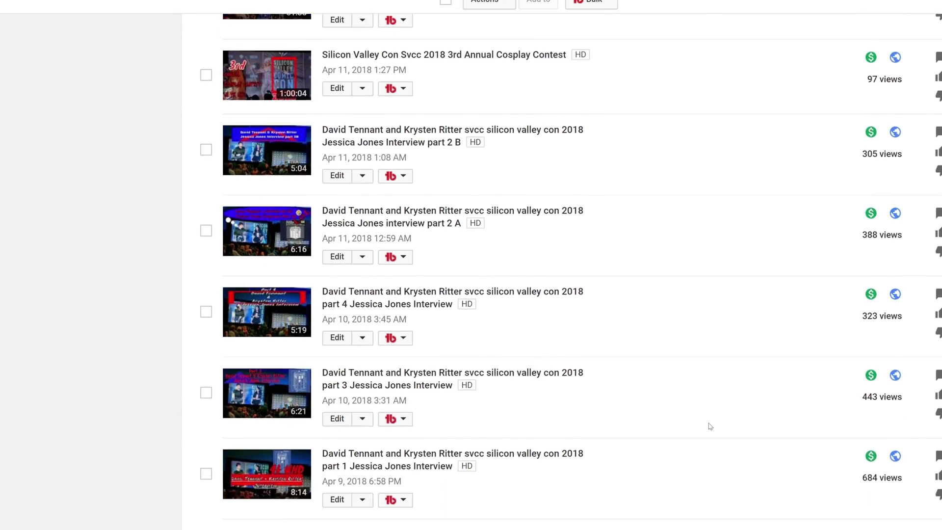
scroll(710, 426, "down", 7)
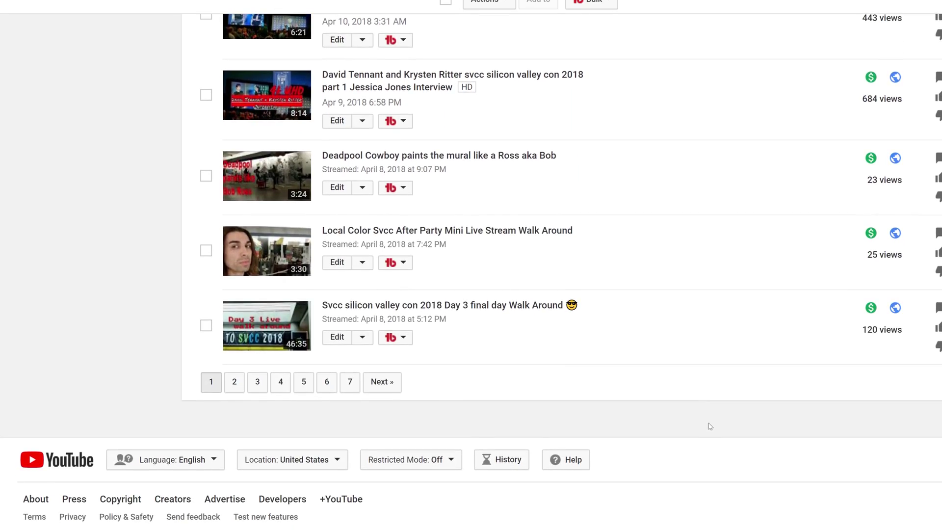
scroll(711, 426, "up", 20)
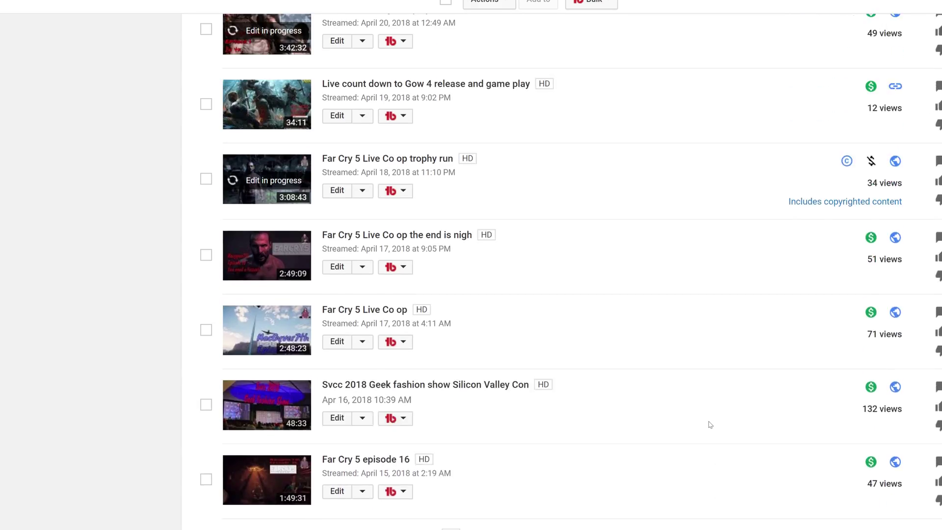
scroll(710, 425, "up", 14)
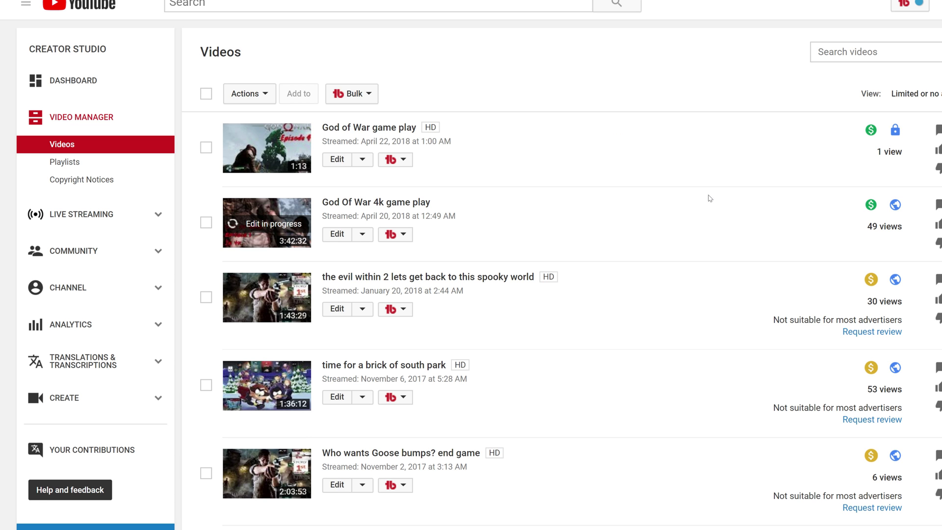
Scroll down the limited-ads list to older streams like the Evil Within chapters.
scroll(645, 203, "down", 1)
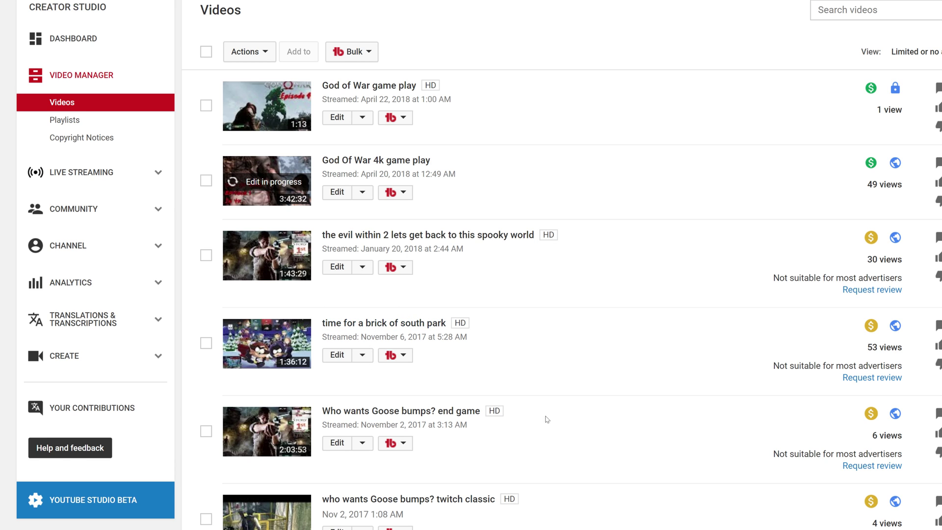
scroll(532, 406, "down", 1)
scroll(529, 400, "down", 5)
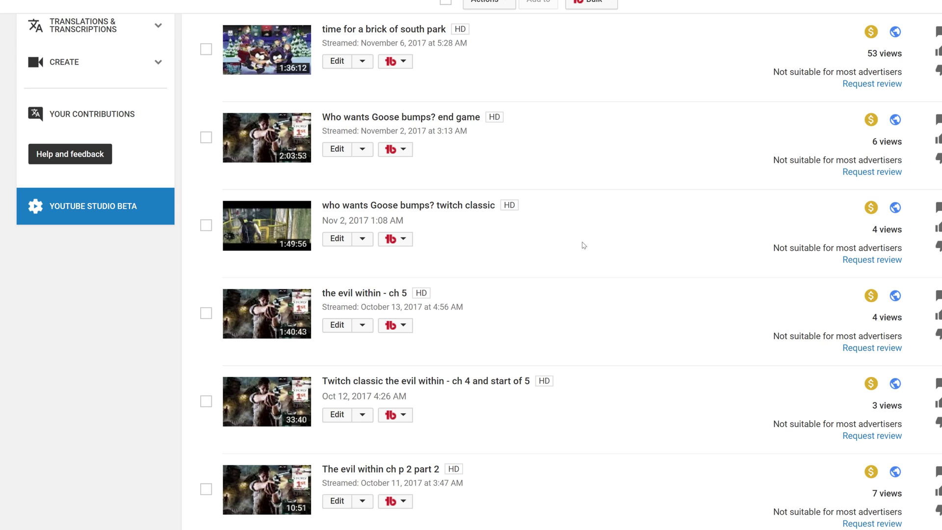
scroll(568, 257, "down", 8)
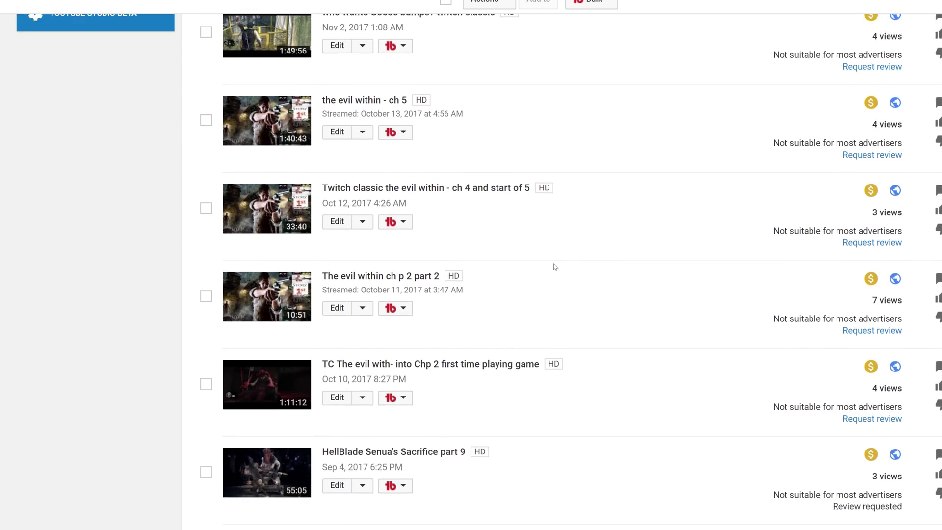
scroll(554, 268, "down", 7)
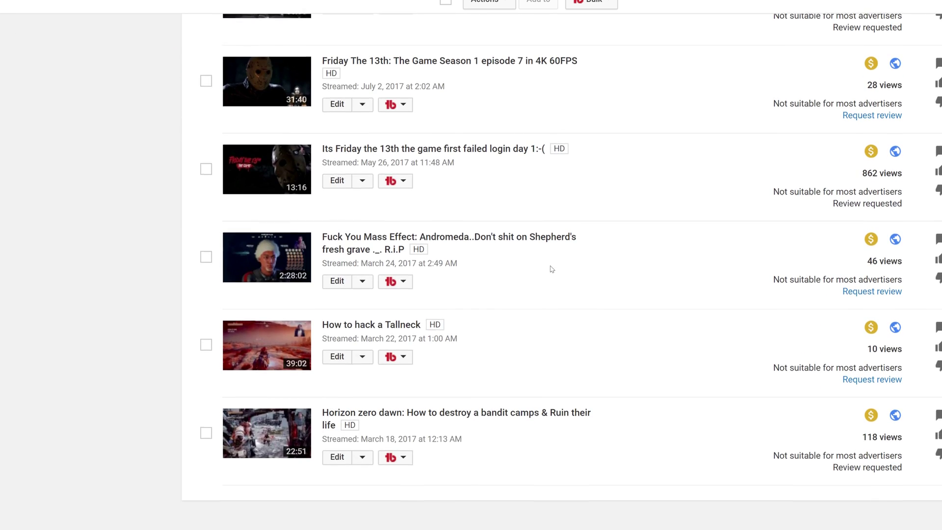
scroll(550, 271, "up", 1)
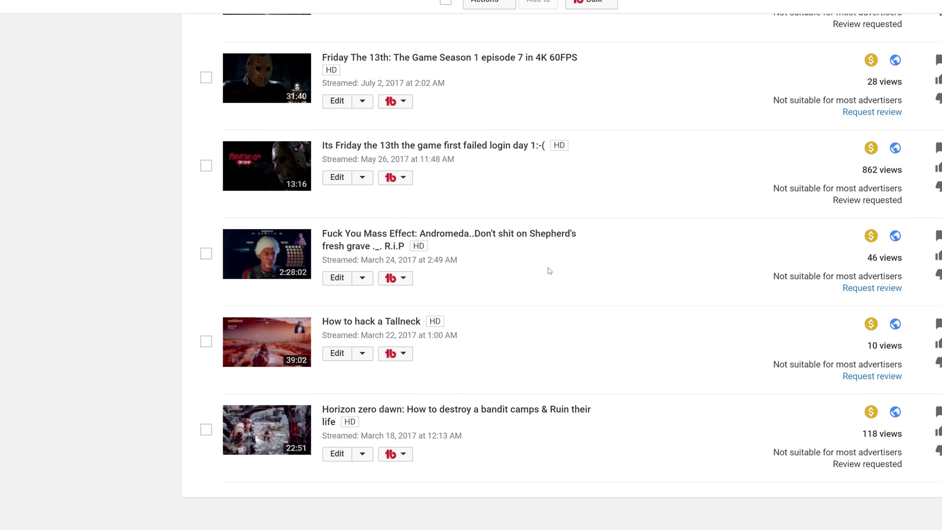
scroll(549, 271, "down", 3)
scroll(548, 271, "up", 5)
scroll(547, 270, "up", 3)
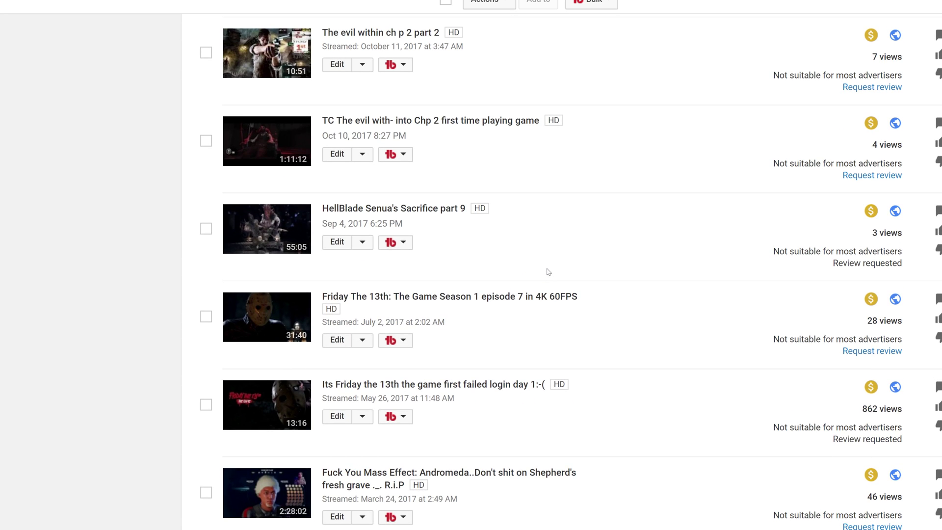
scroll(549, 271, "down", 2)
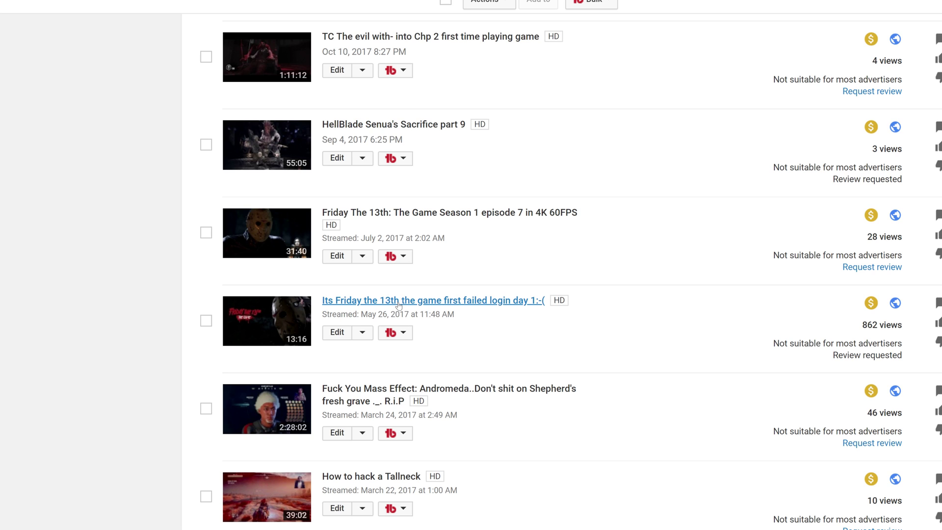
scroll(411, 311, "up", 1)
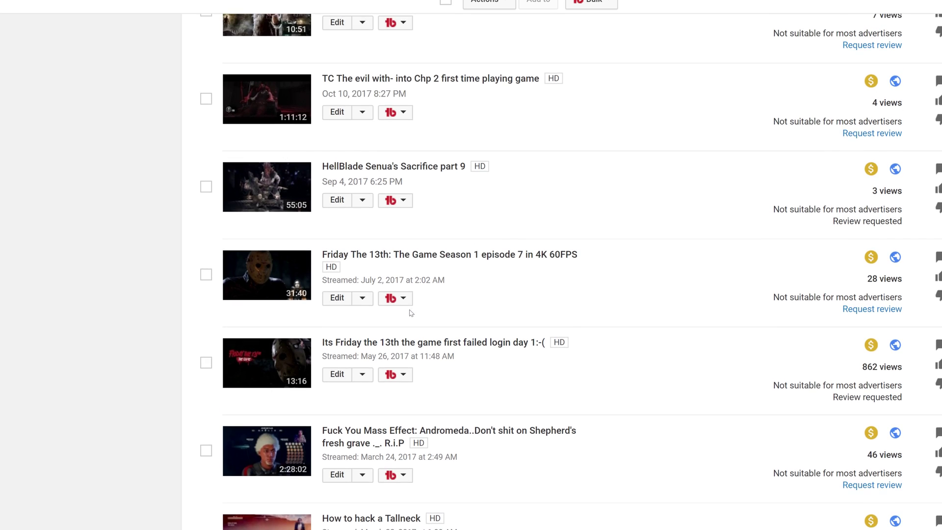
scroll(384, 338, "up", 4)
scroll(384, 339, "up", 10)
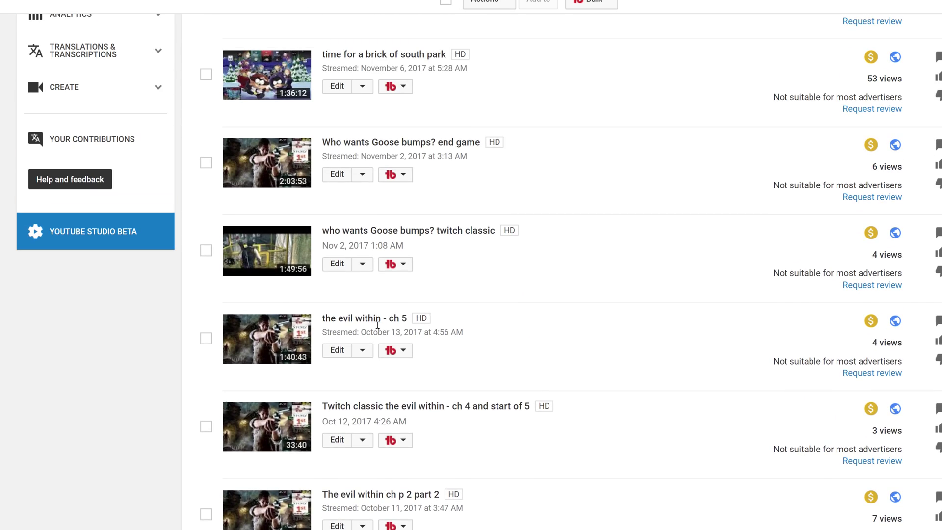